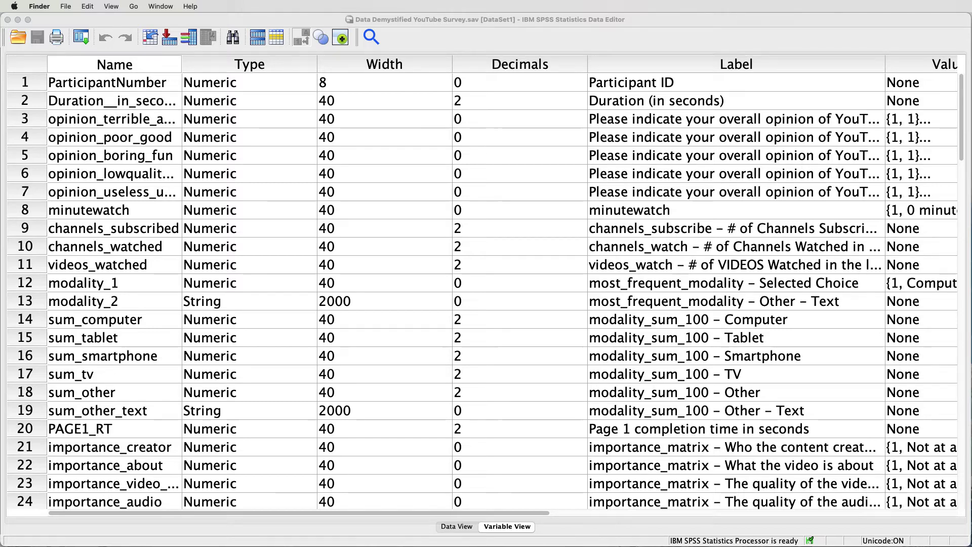
{"action": "scroll", "coordinate": [431, 403], "scroll_direction": "down", "scroll_amount": 13}
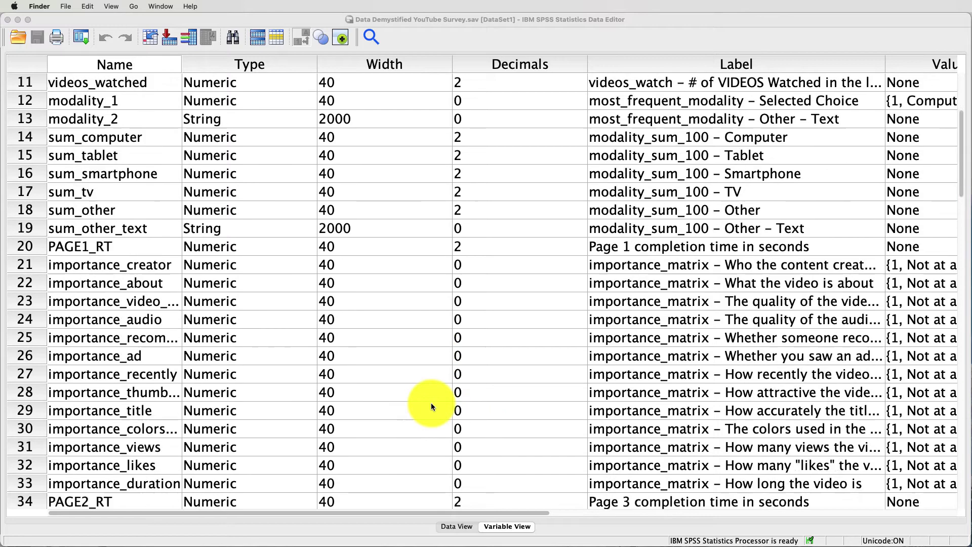
{"action": "scroll", "coordinate": [431, 406], "scroll_direction": "down", "scroll_amount": 8}
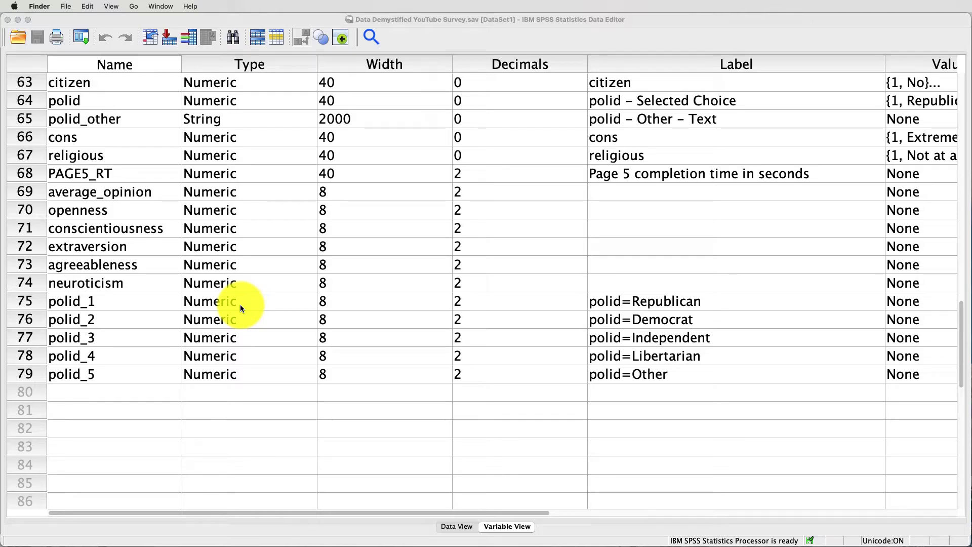
{"action": "left_click", "coordinate": [183, 157]}
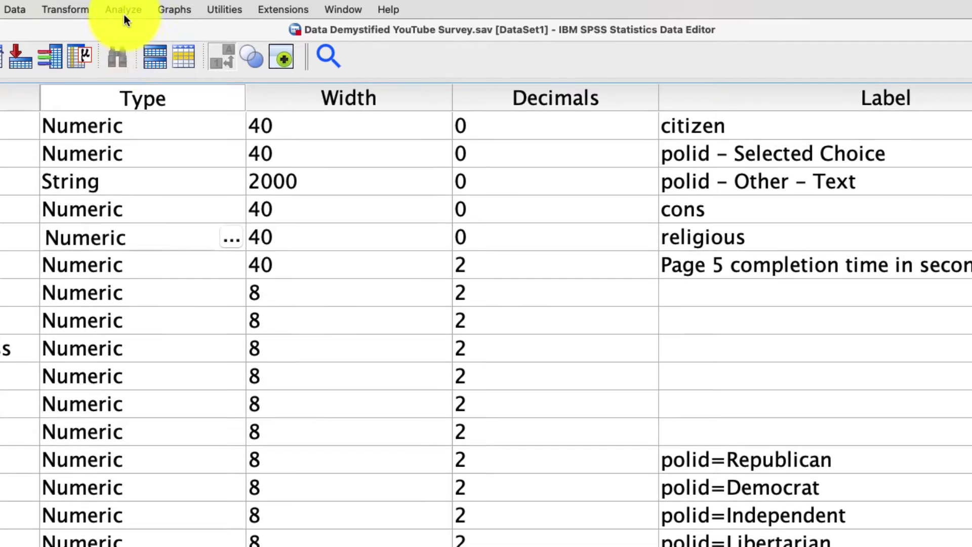
Open the Binary Logistic regression dialog from Analyze > Regression.
{"action": "left_click", "coordinate": [159, 8]}
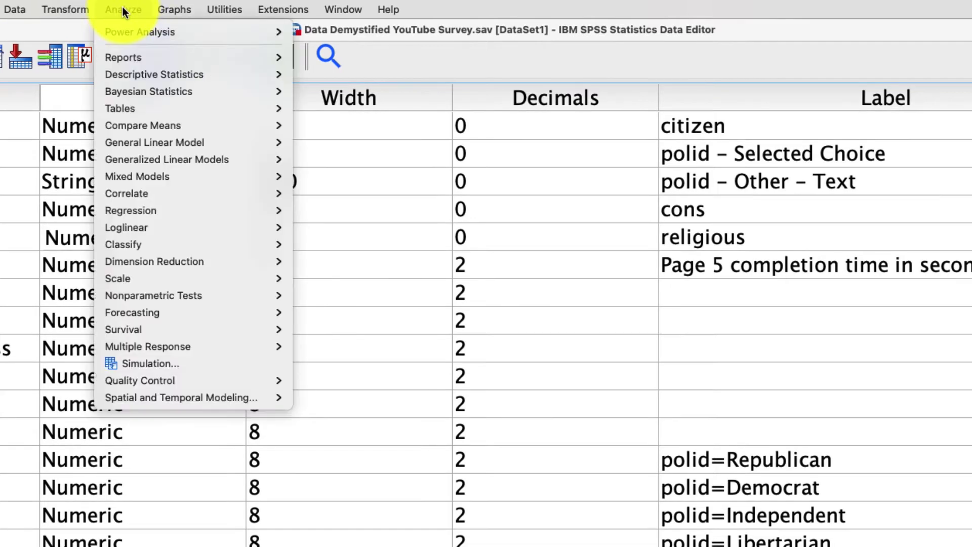
{"action": "mouse_move", "coordinate": [183, 188]}
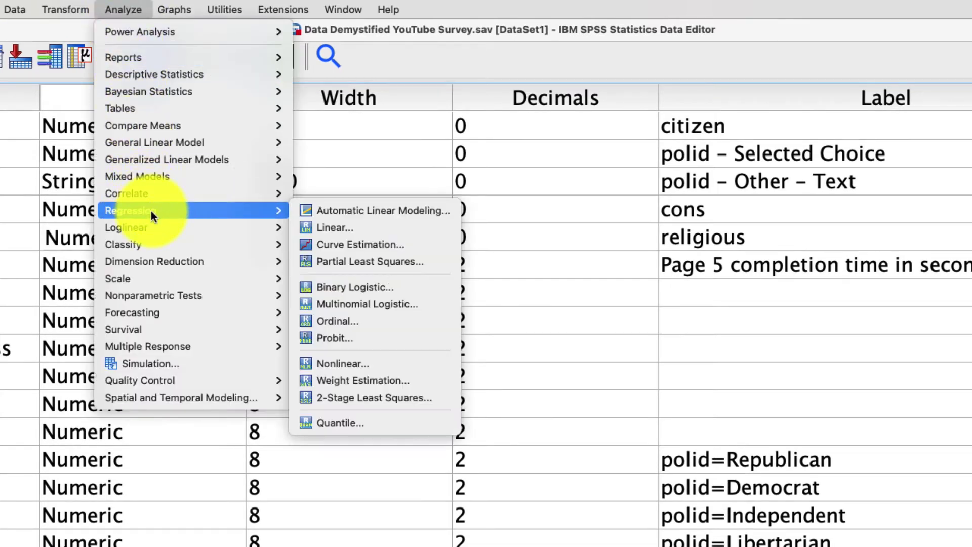
{"action": "left_click", "coordinate": [372, 287]}
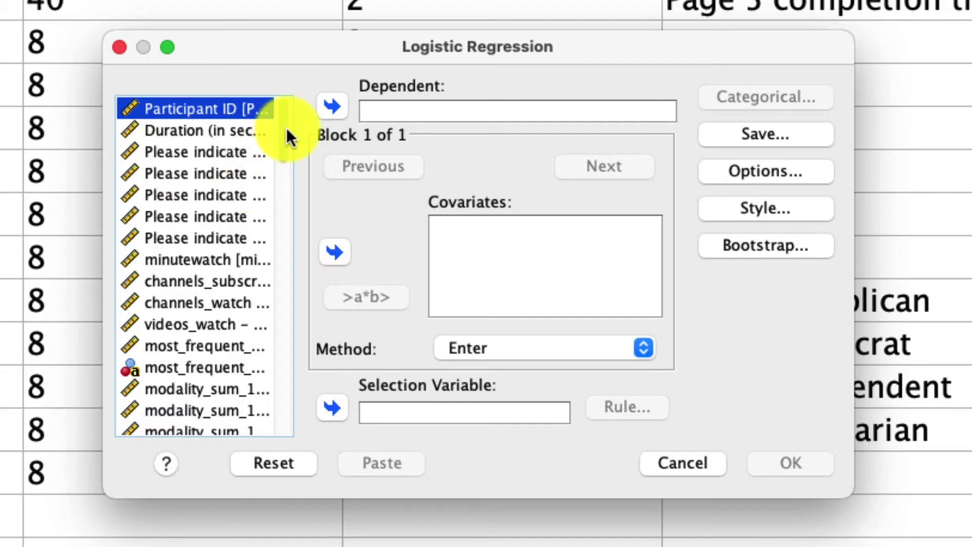
Set polid=Republican as the dependent variable and religious as the covariate.
{"action": "left_click_drag", "start_coordinate": [284, 127], "coordinate": [287, 410]}
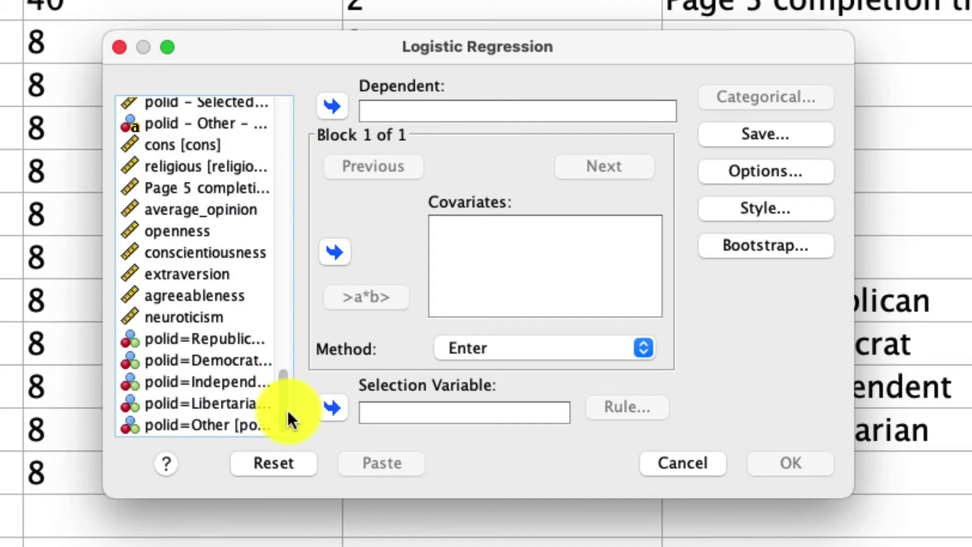
{"action": "left_click", "coordinate": [172, 340]}
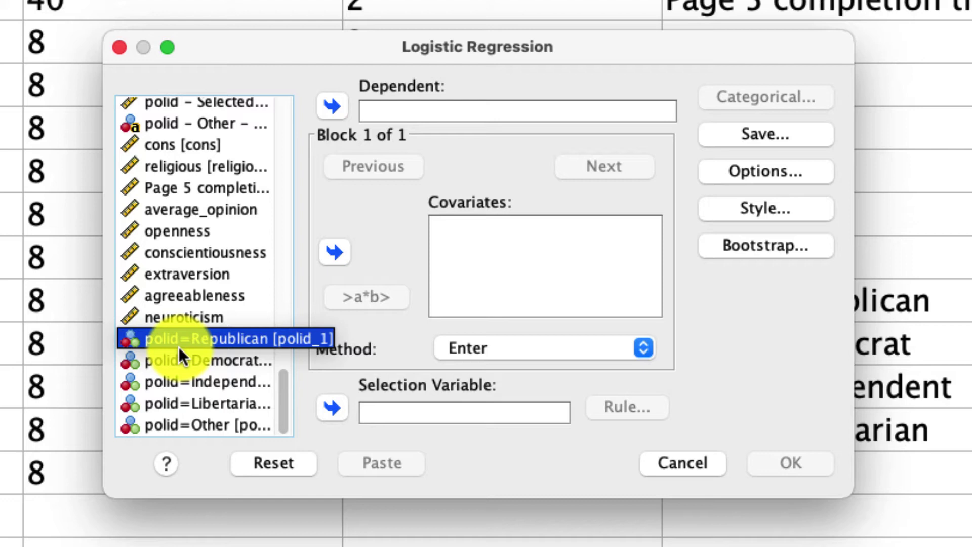
{"action": "left_click", "coordinate": [343, 106]}
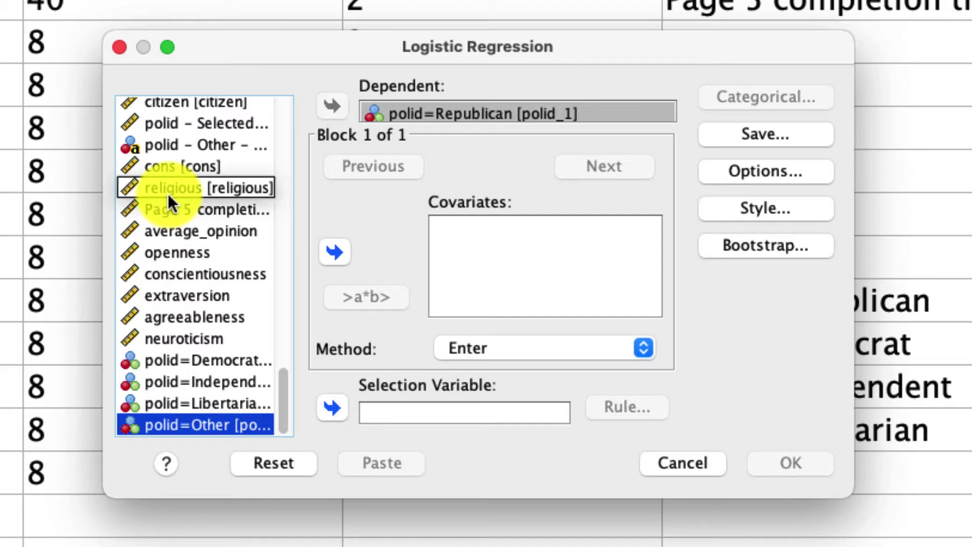
{"action": "left_click", "coordinate": [225, 205]}
{"action": "left_click", "coordinate": [234, 188]}
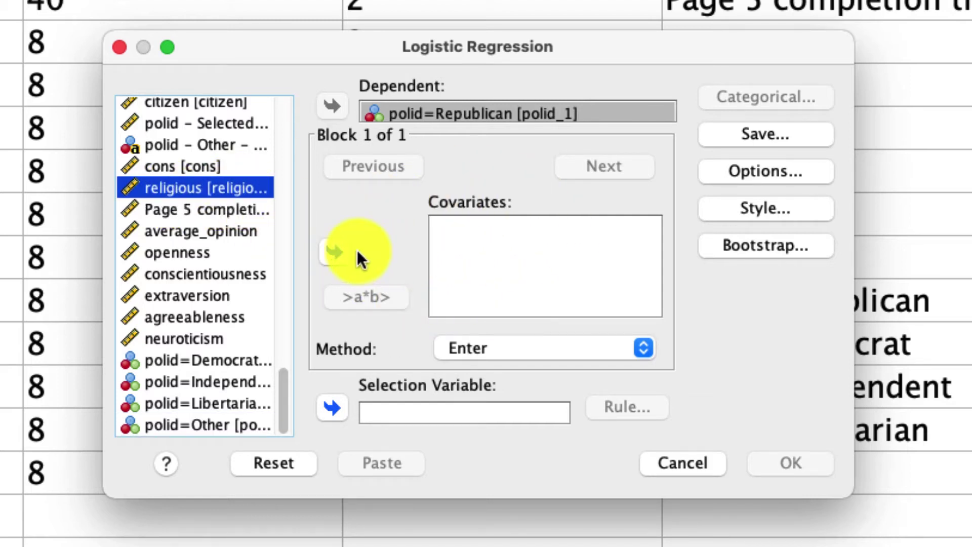
{"action": "left_click", "coordinate": [337, 253]}
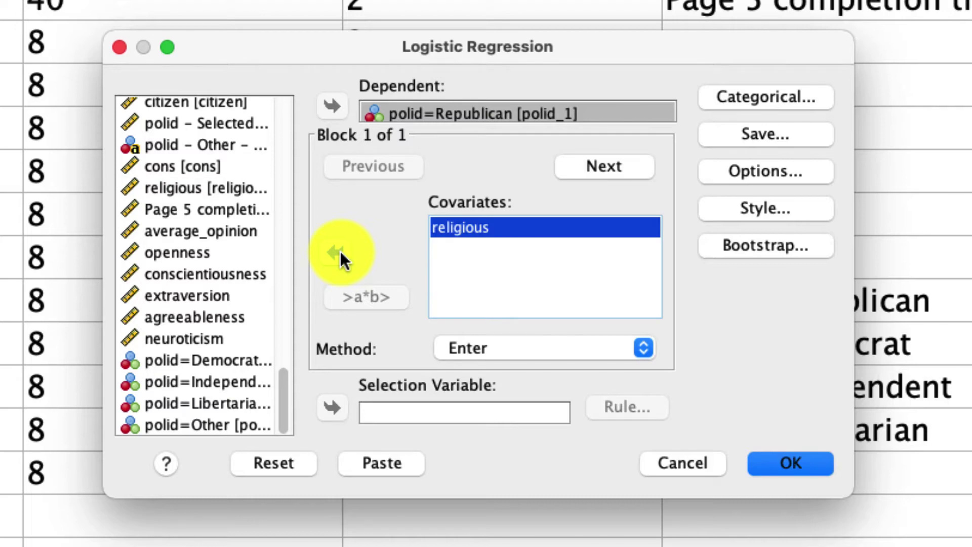
Save predicted probabilities as a new variable from the regression.
{"action": "left_click", "coordinate": [758, 140]}
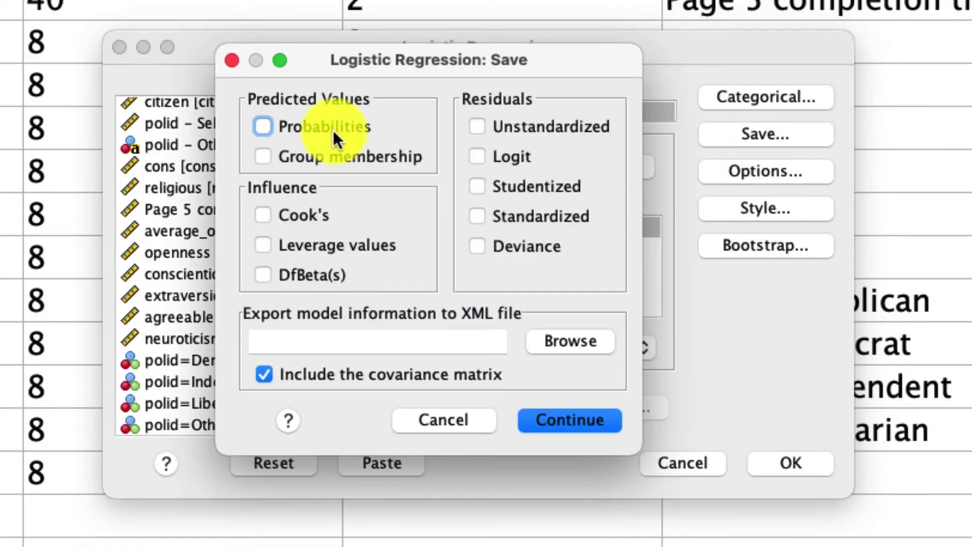
{"action": "left_click", "coordinate": [332, 129]}
{"action": "left_click", "coordinate": [542, 421]}
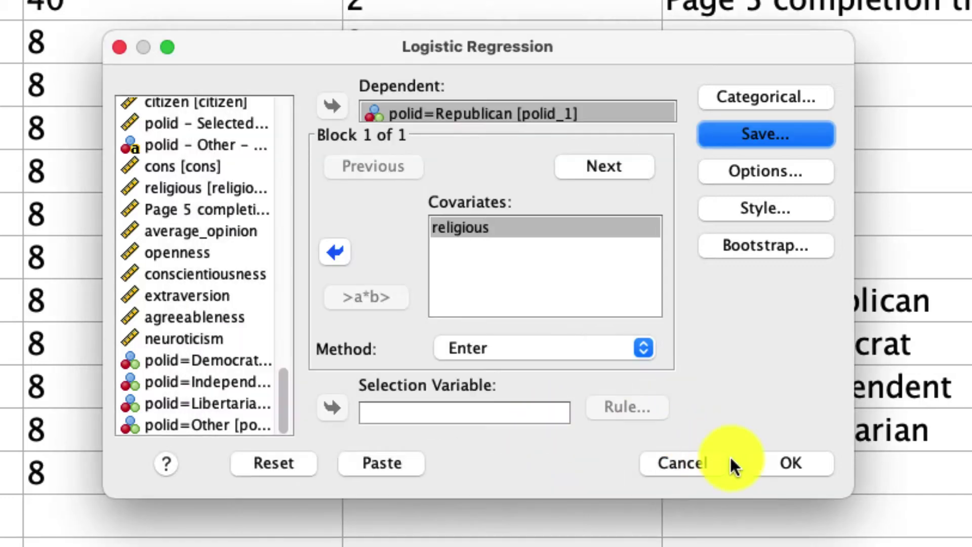
Run the regression and find religious at B .513, Exp(B) 1.671 in Variables in the Equation.
{"action": "left_click", "coordinate": [787, 465]}
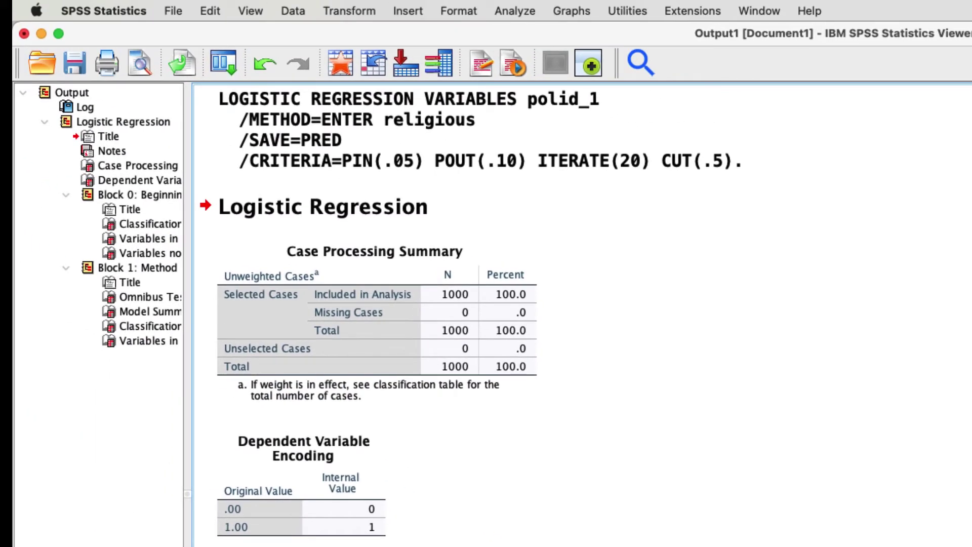
{"action": "scroll", "coordinate": [465, 309], "scroll_direction": "down", "scroll_amount": 15}
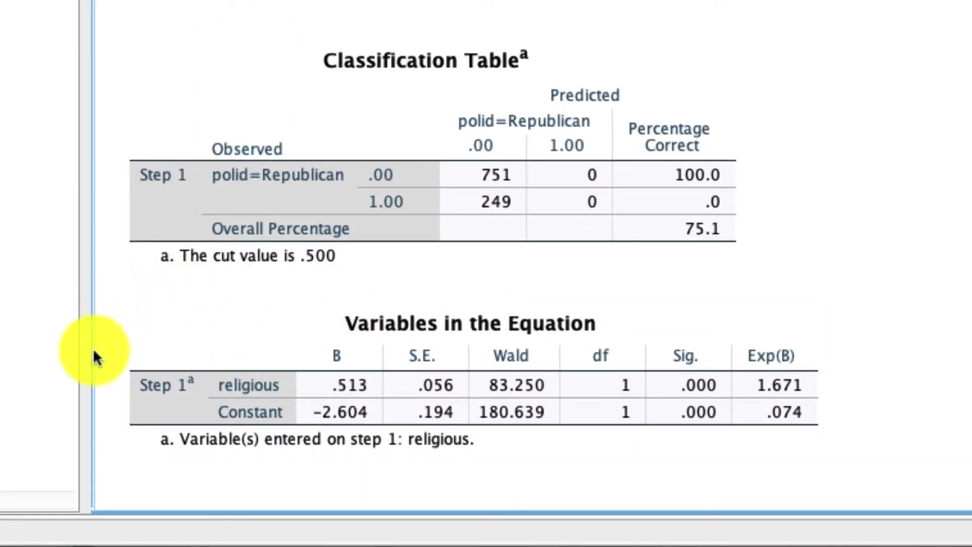
{"action": "left_click", "coordinate": [287, 440]}
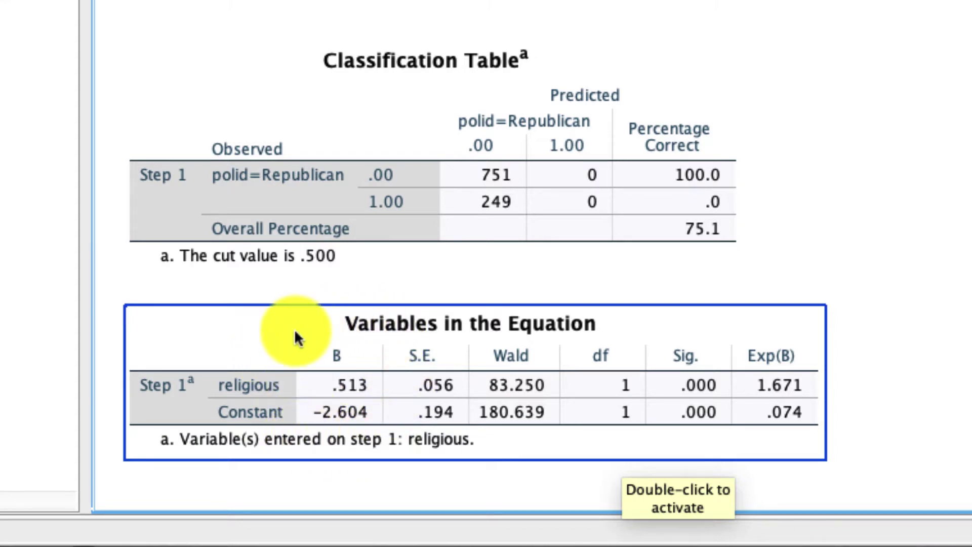
Deselect the Variables in the Equation table in the output.
{"action": "left_click", "coordinate": [272, 470]}
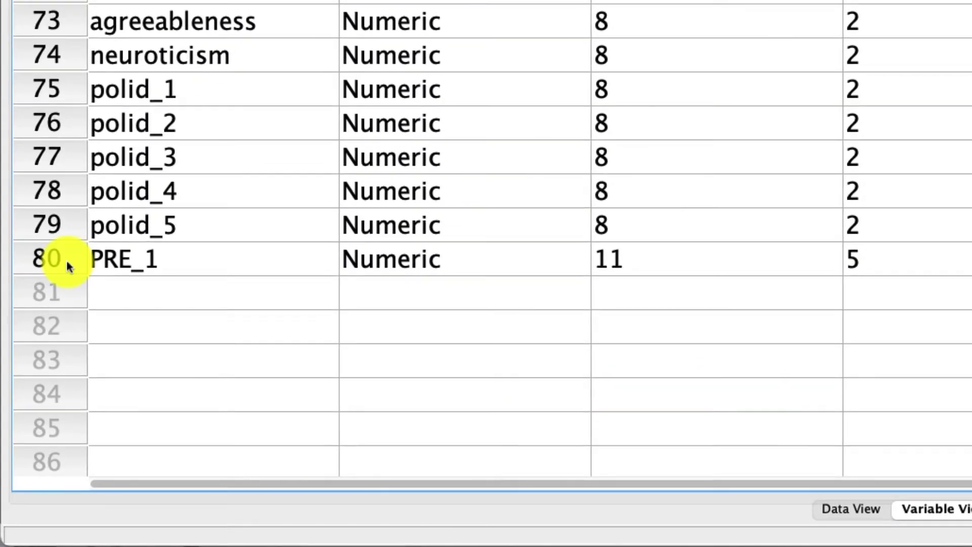
Select the saved PRE_1 column in Data View and start a new Chart Builder chart.
{"action": "left_click", "coordinate": [68, 266]}
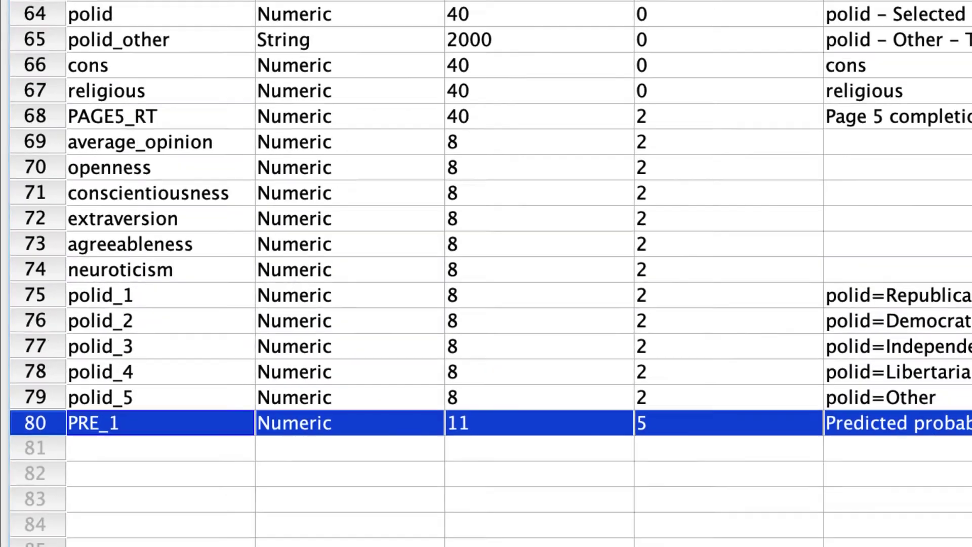
{"action": "left_click", "coordinate": [851, 508]}
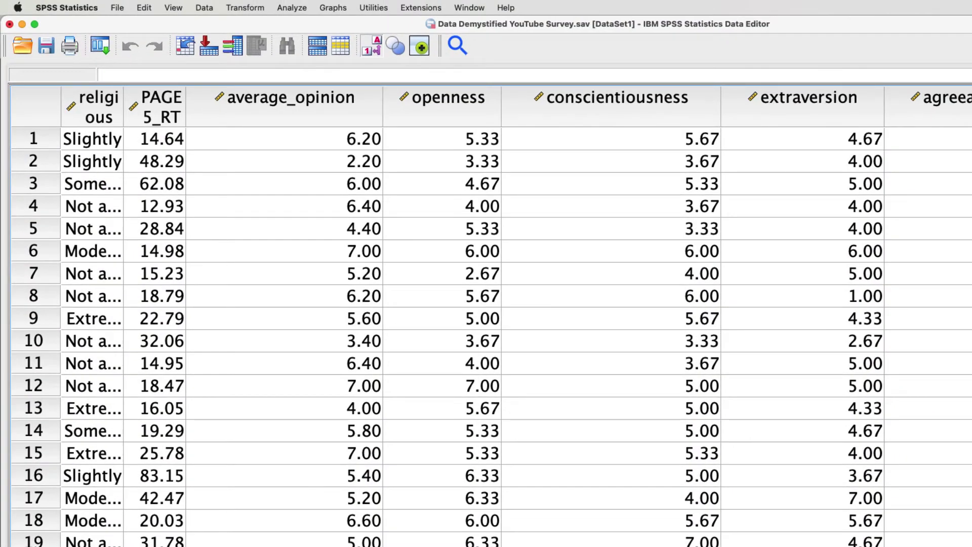
{"action": "left_click", "coordinate": [480, 123]}
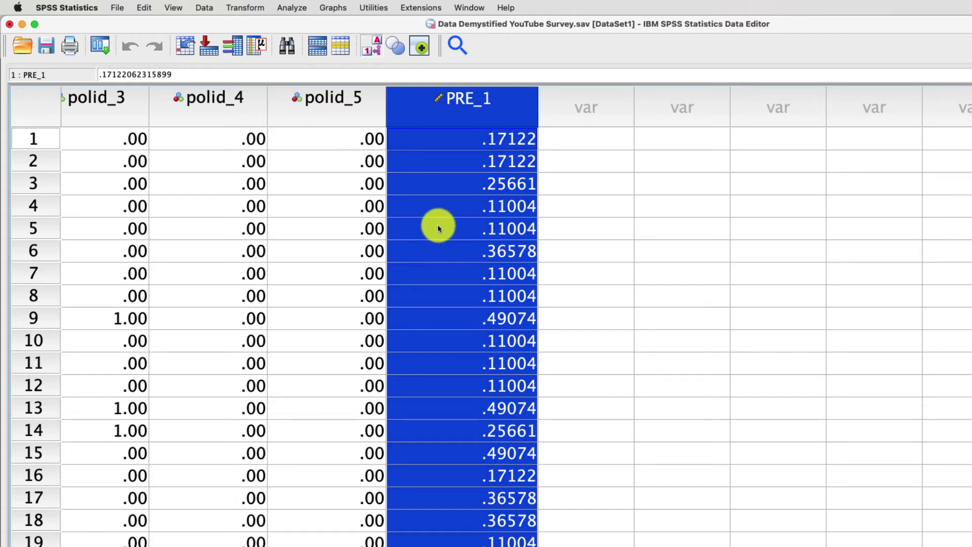
{"action": "left_click", "coordinate": [333, 7]}
{"action": "left_click", "coordinate": [354, 26]}
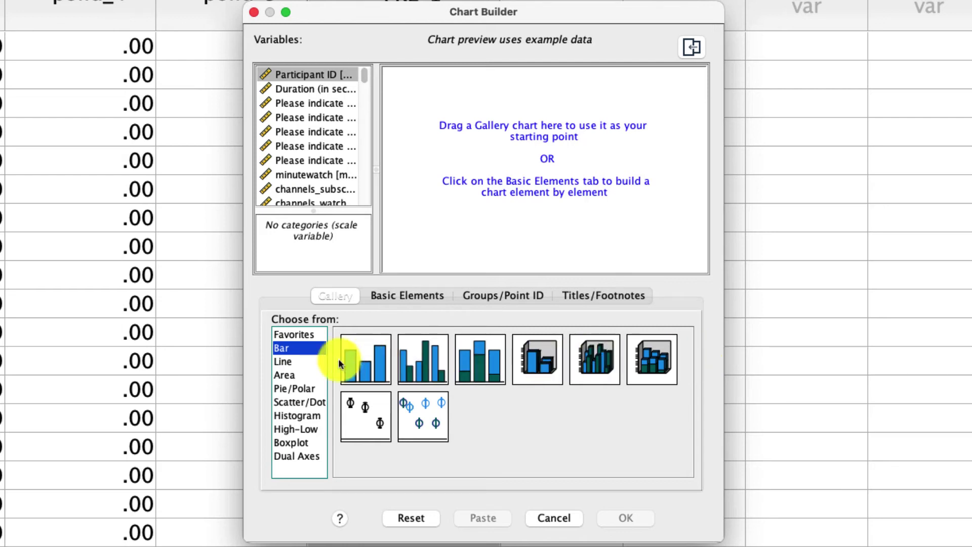
Create a simple line chart with religious on the x-axis and Predicted probability on the y-axis.
{"action": "left_click", "coordinate": [282, 361]}
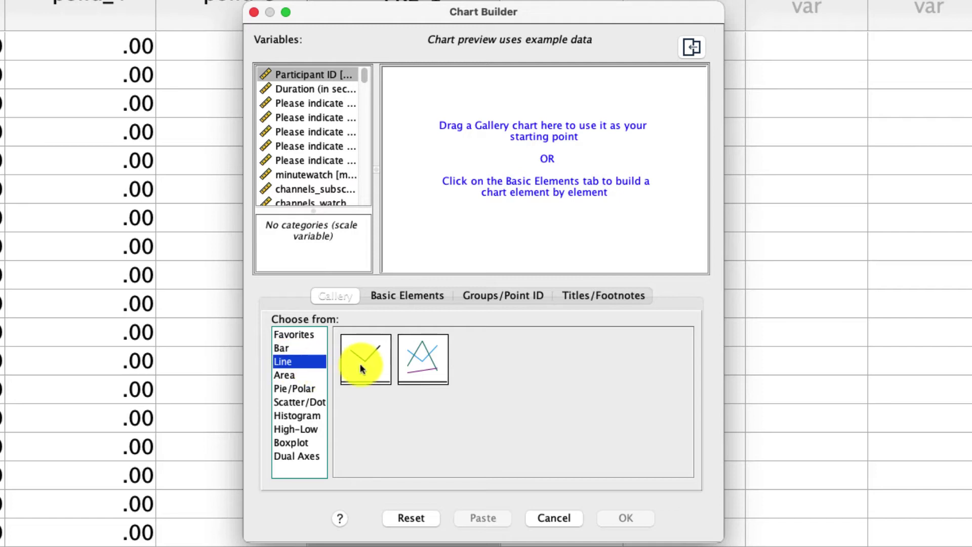
{"action": "left_click_drag", "start_coordinate": [363, 364], "coordinate": [578, 153]}
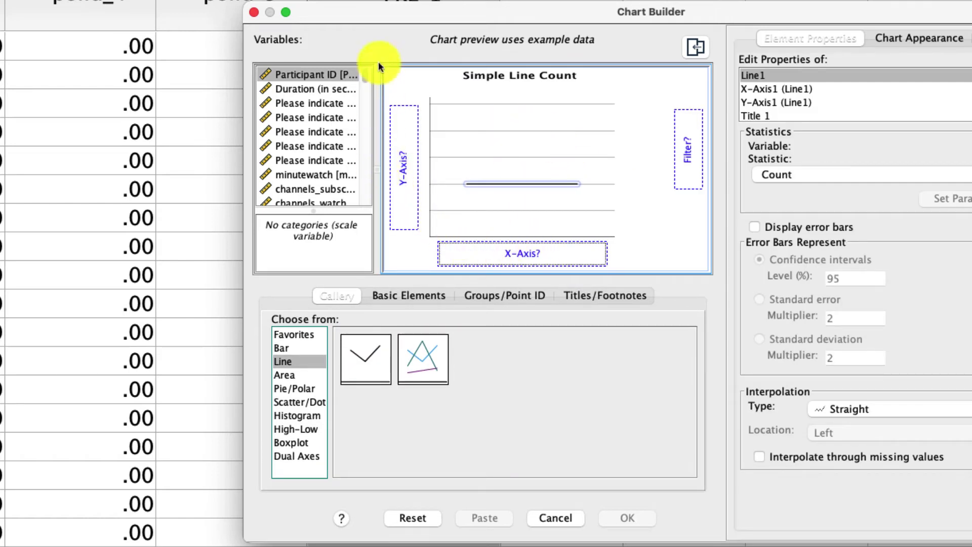
{"action": "left_click_drag", "start_coordinate": [365, 80], "coordinate": [362, 199]}
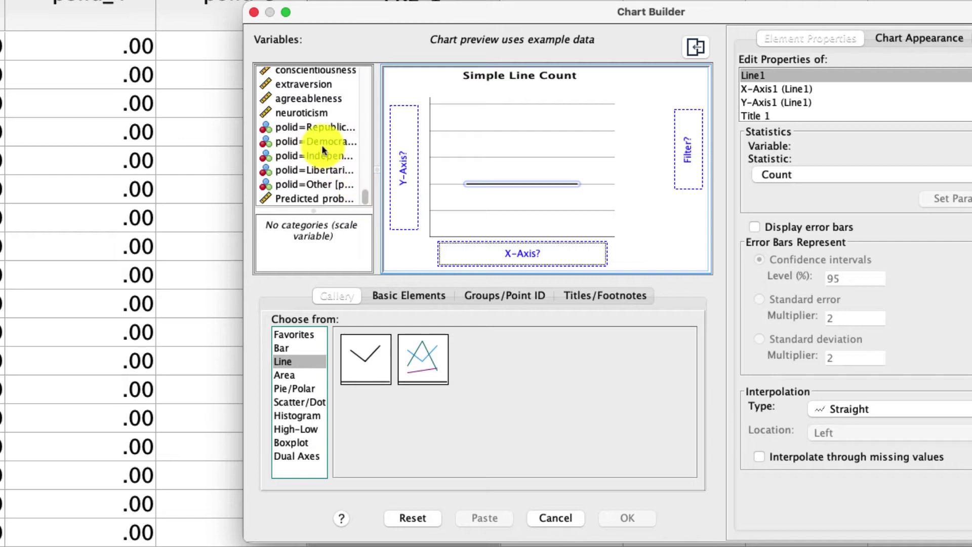
{"action": "scroll", "coordinate": [313, 123], "scroll_direction": "up", "scroll_amount": 6}
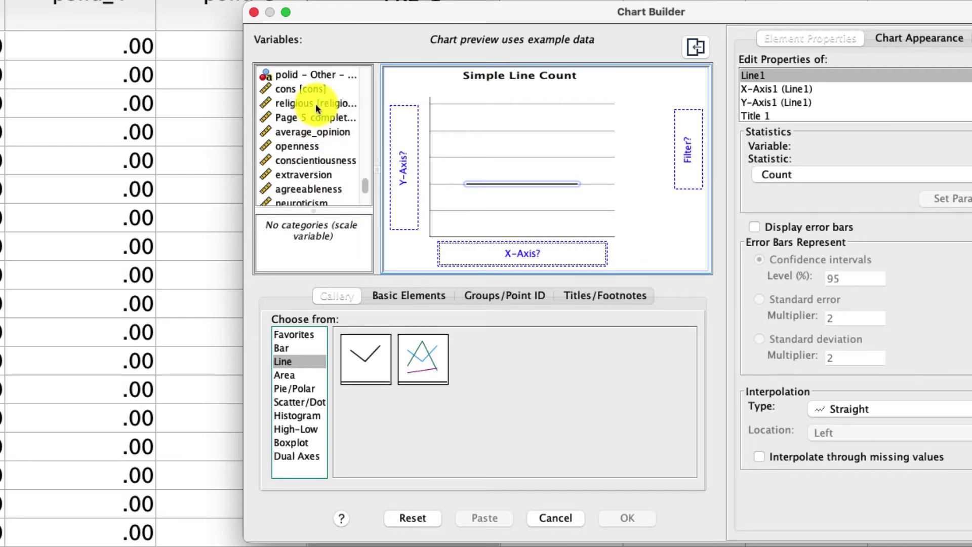
{"action": "left_click_drag", "start_coordinate": [280, 103], "coordinate": [496, 254]}
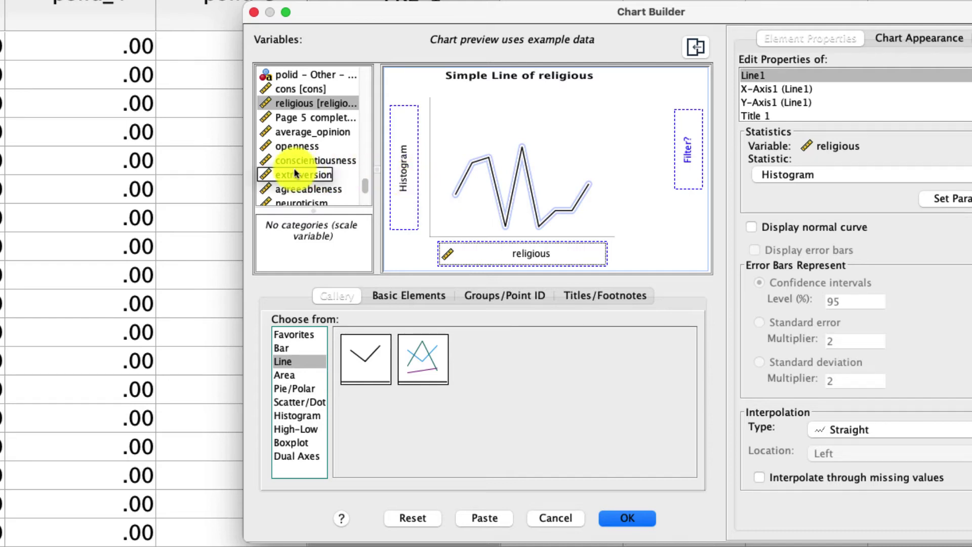
{"action": "scroll", "coordinate": [368, 183], "scroll_direction": "down", "scroll_amount": 3}
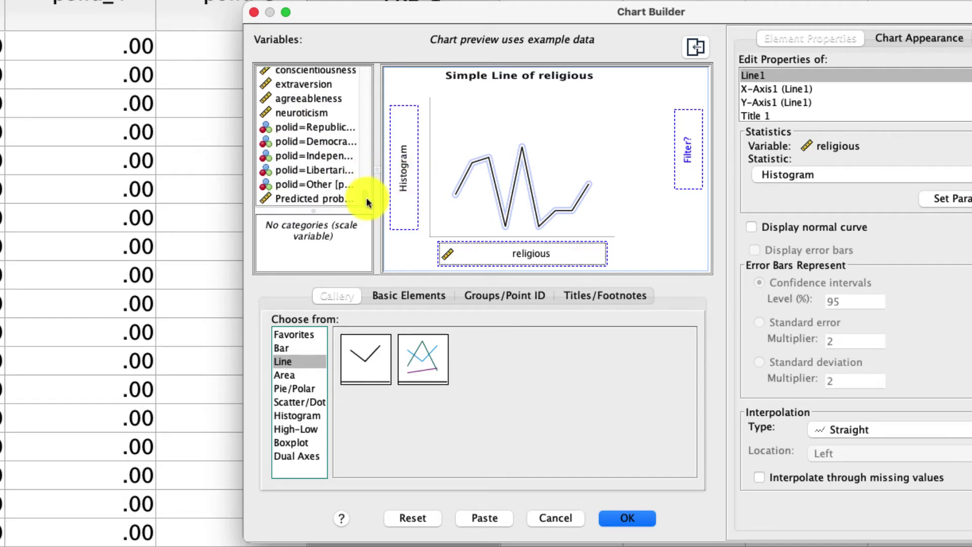
{"action": "left_click", "coordinate": [333, 199]}
{"action": "left_click_drag", "start_coordinate": [302, 200], "coordinate": [396, 179]}
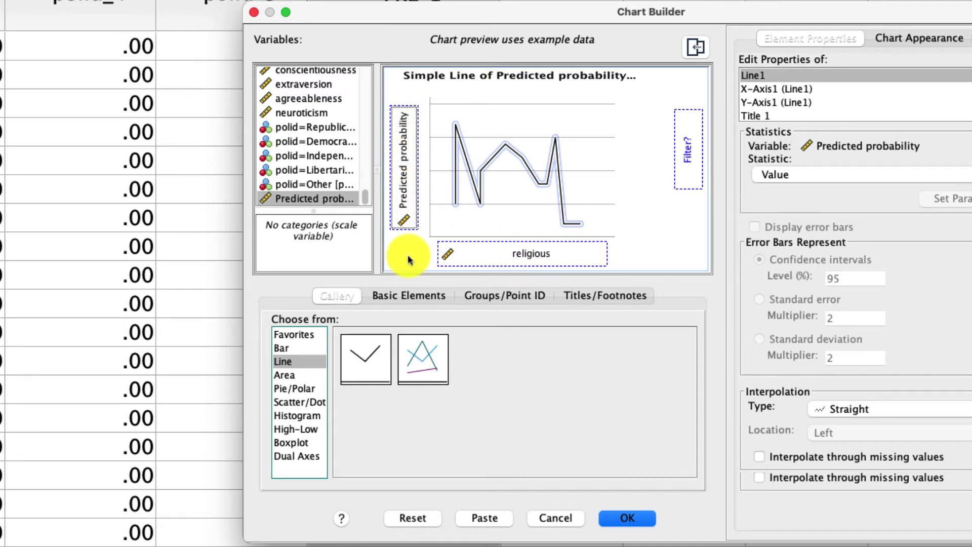
{"action": "left_click", "coordinate": [639, 517]}
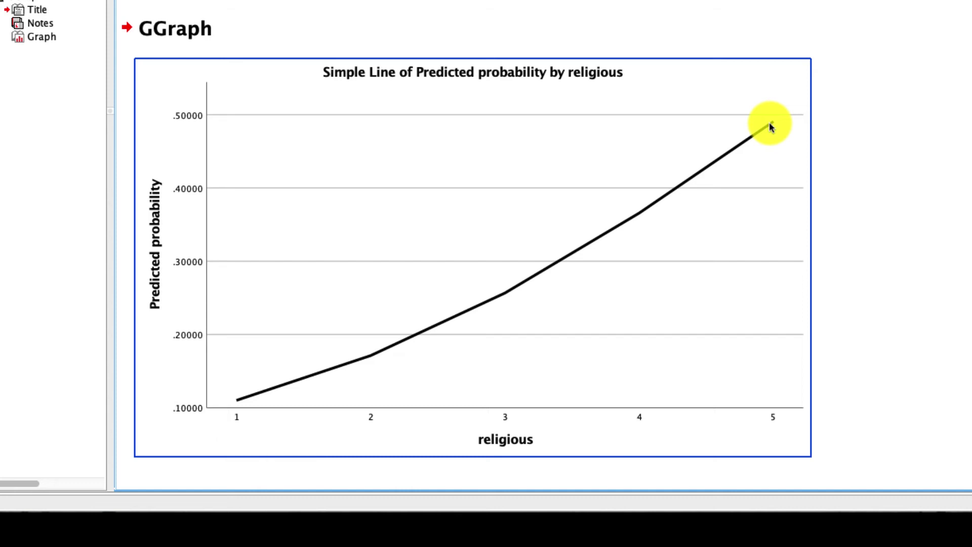
Review the Variables in the Equation table, GGRAPH syntax and predicted-probability line chart in the output.
{"action": "scroll", "coordinate": [761, 220], "scroll_direction": "up", "scroll_amount": 10}
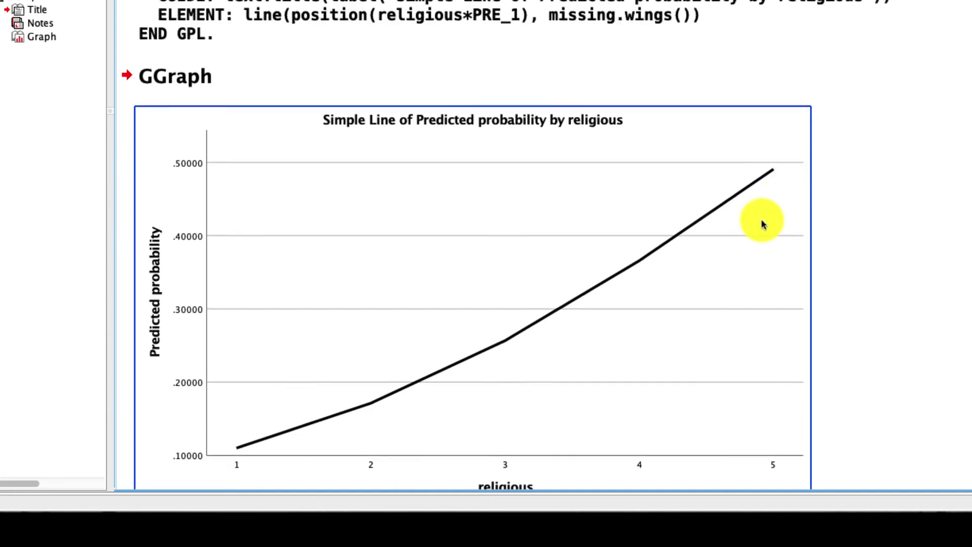
{"action": "scroll", "coordinate": [859, 449], "scroll_direction": "up", "scroll_amount": 5}
{"action": "left_click", "coordinate": [253, 80]}
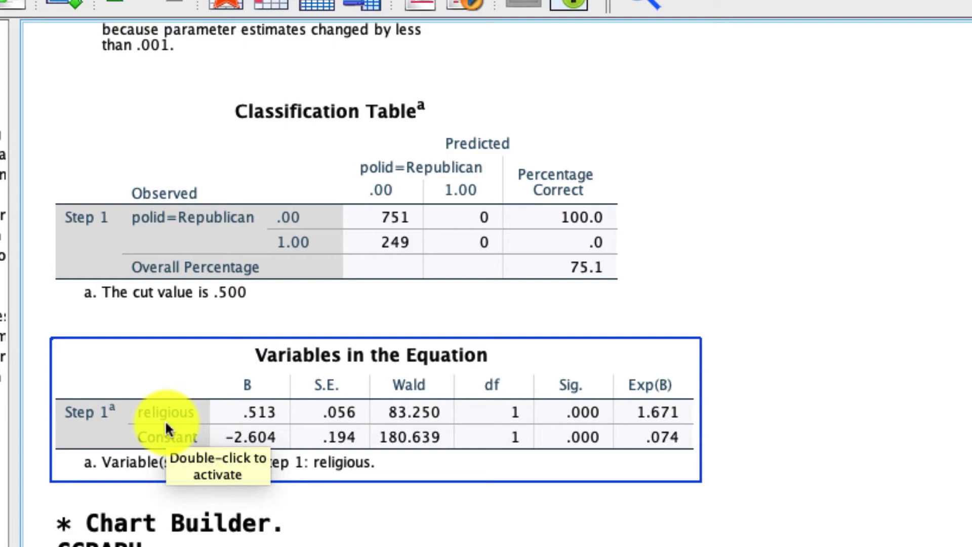
{"action": "left_click", "coordinate": [779, 415]}
{"action": "left_click", "coordinate": [162, 377]}
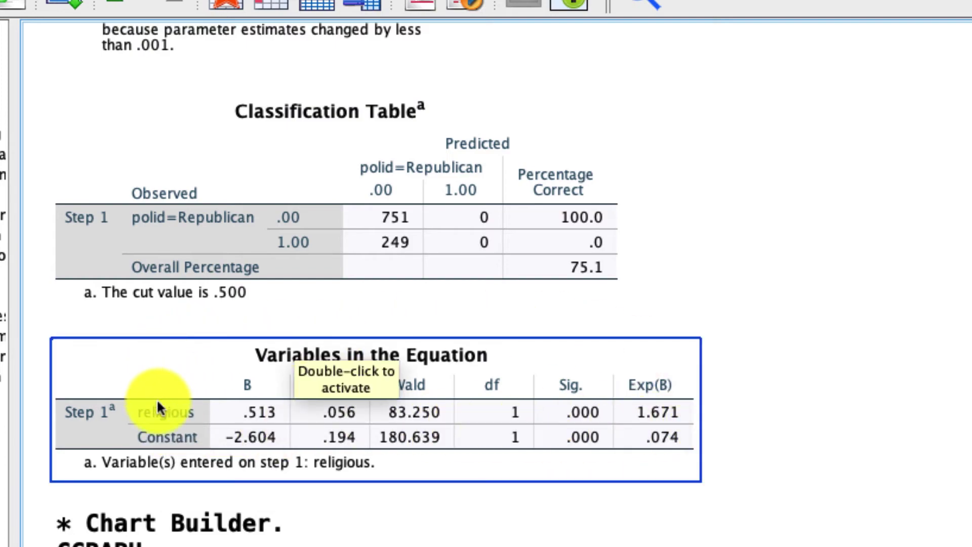
{"action": "left_click", "coordinate": [217, 519]}
{"action": "scroll", "coordinate": [217, 519], "scroll_direction": "down", "scroll_amount": 5}
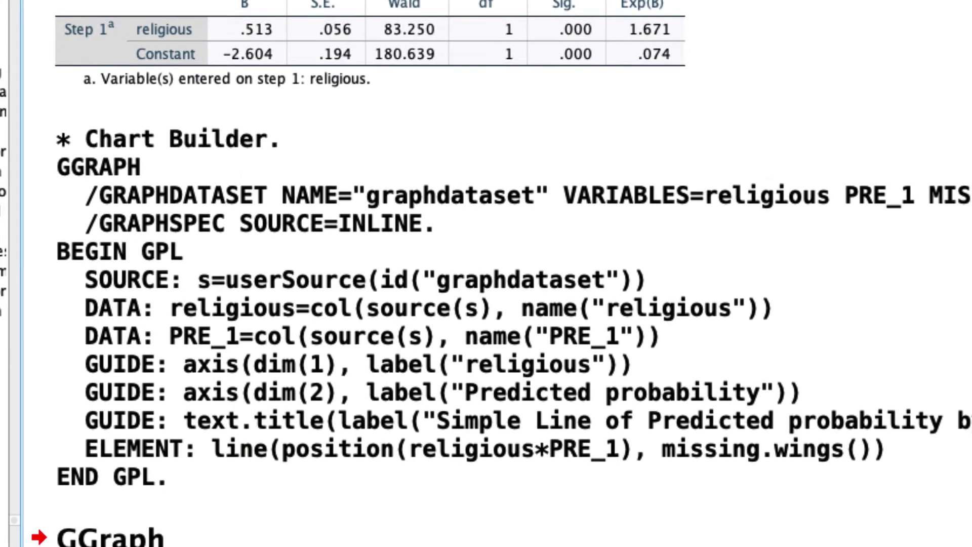
{"action": "left_click", "coordinate": [439, 456]}
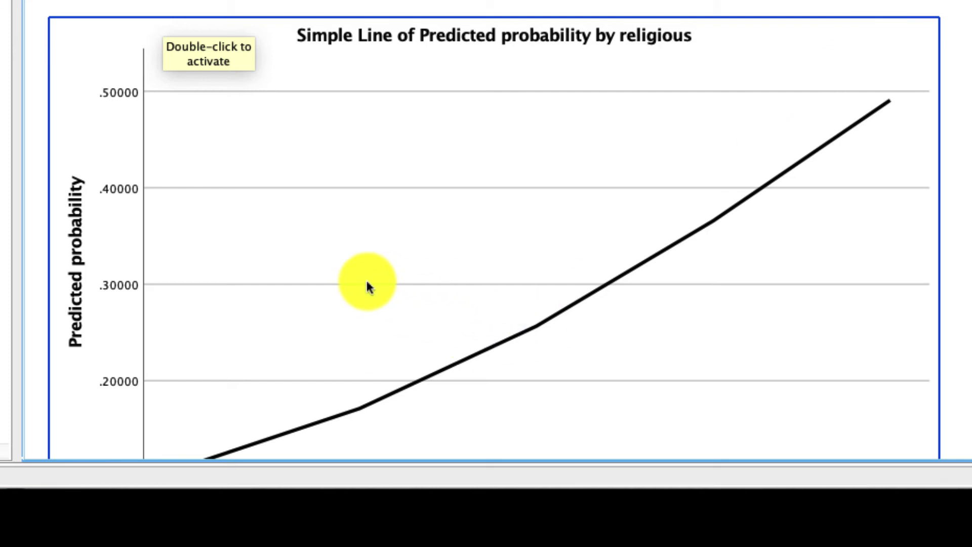
{"action": "scroll", "coordinate": [369, 281], "scroll_direction": "down", "scroll_amount": 5}
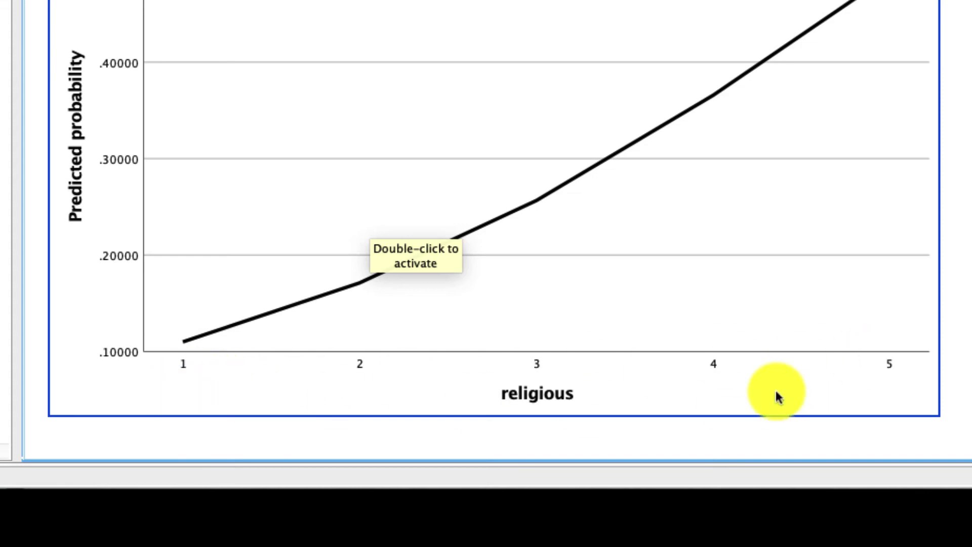
{"action": "scroll", "coordinate": [516, 458], "scroll_direction": "up", "scroll_amount": 10}
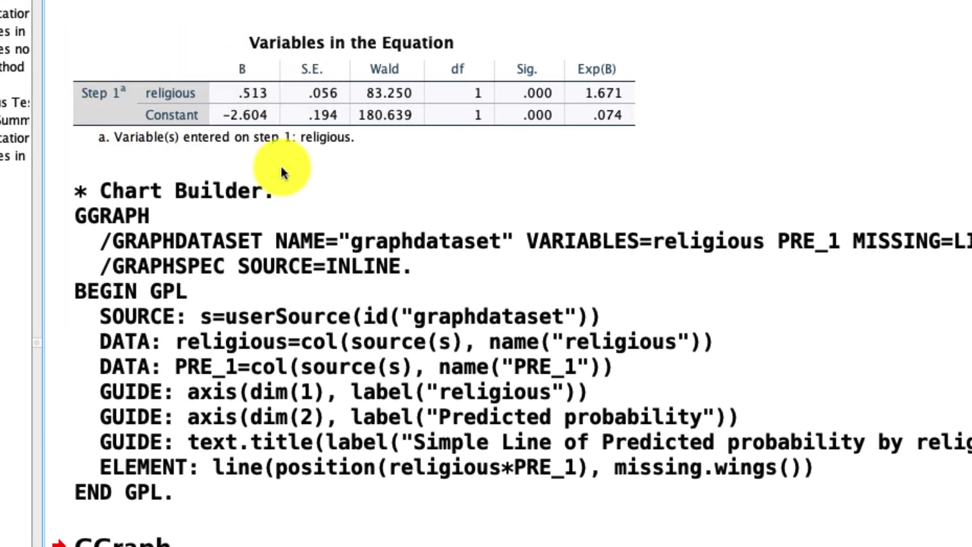
{"action": "left_click", "coordinate": [324, 101]}
{"action": "left_click", "coordinate": [380, 144]}
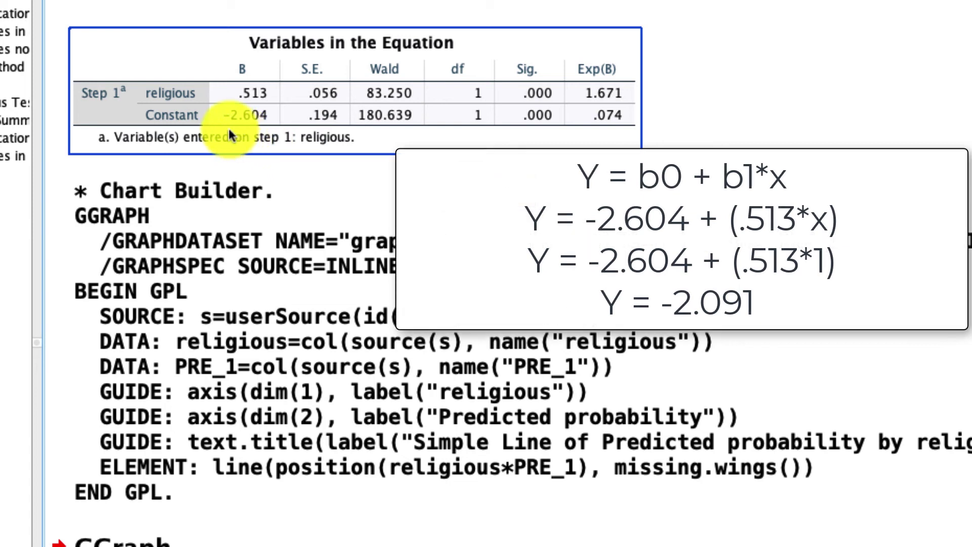